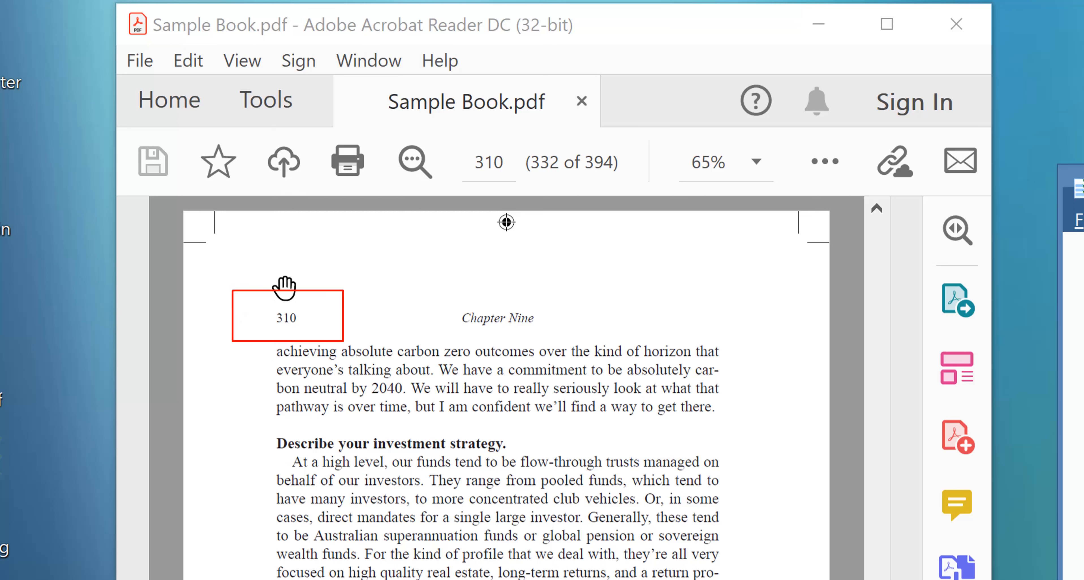
Step: In PDF Index Generator, start a copy of the currently selected index template and name it Sample Book Template
click(402, 350)
scroll(404, 345, down, 1)
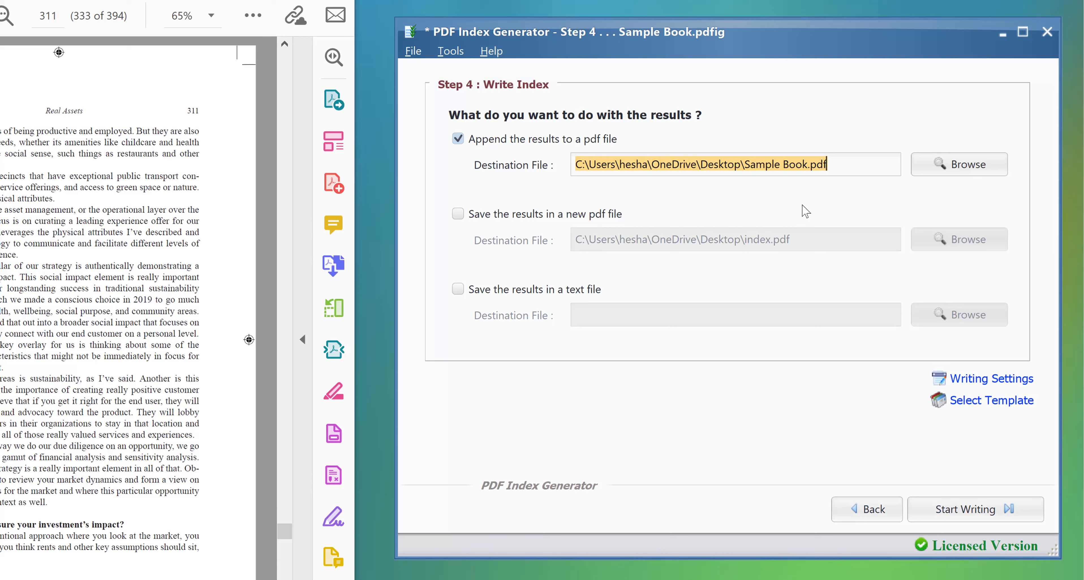
click(974, 402)
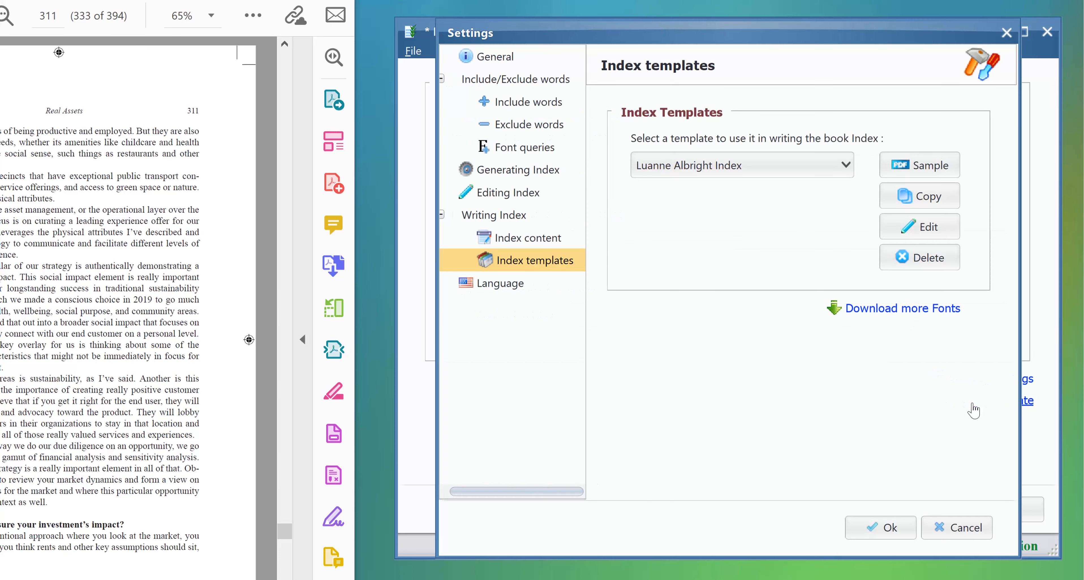
click(818, 172)
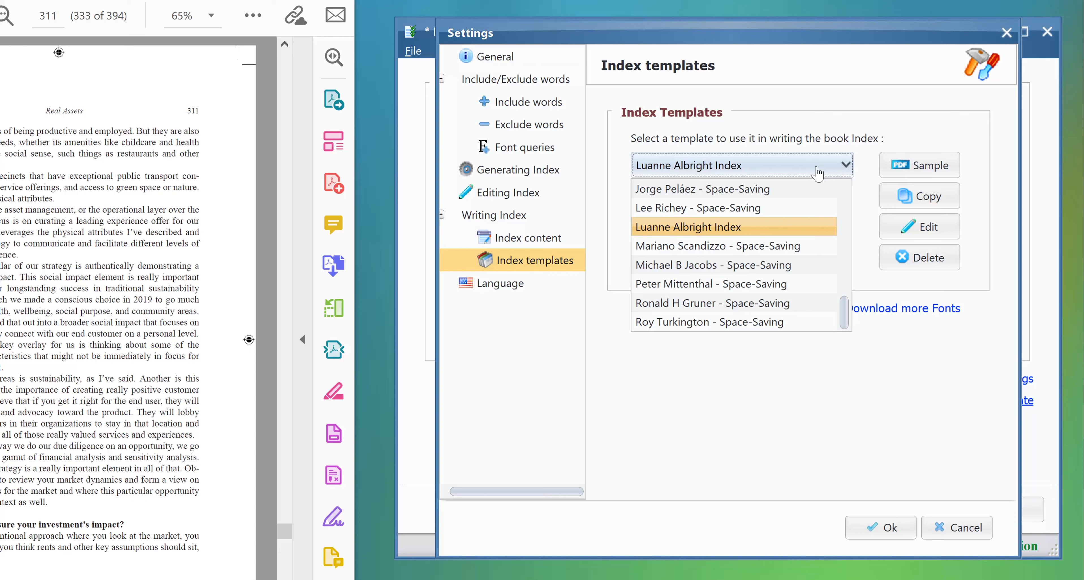
click(818, 172)
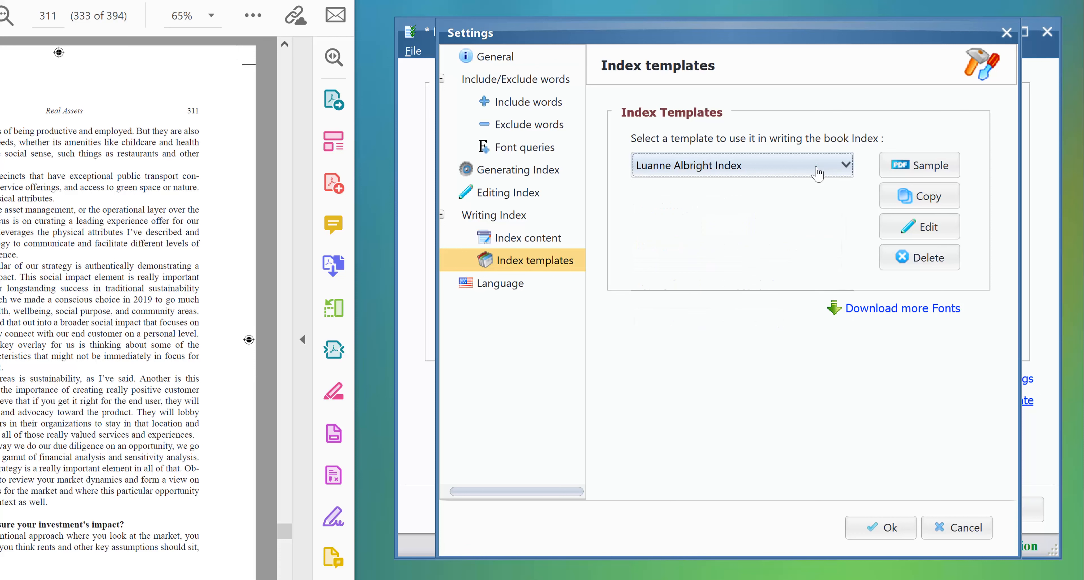
click(913, 202)
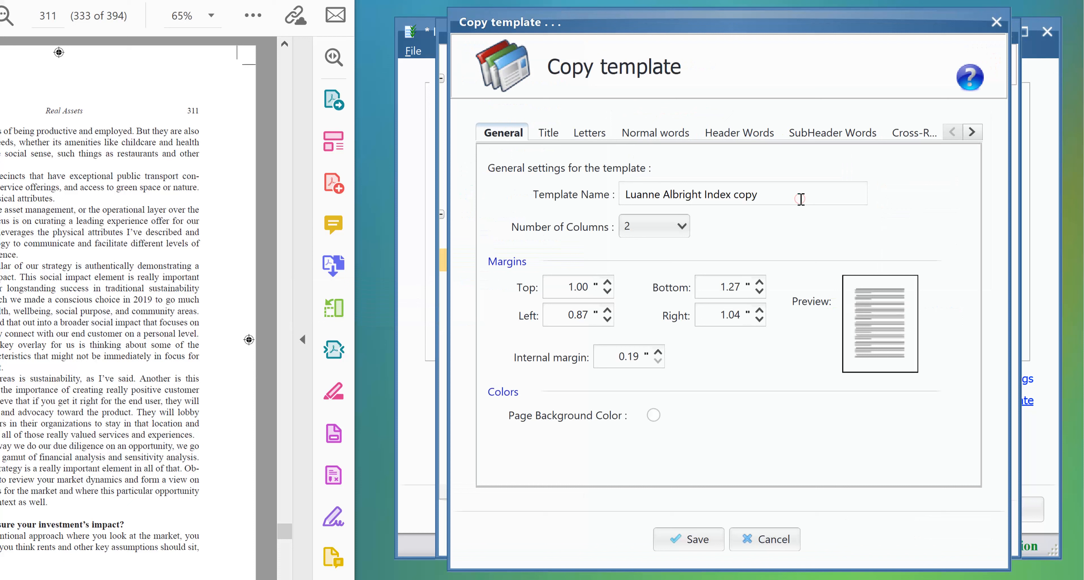
triple_click(717, 198)
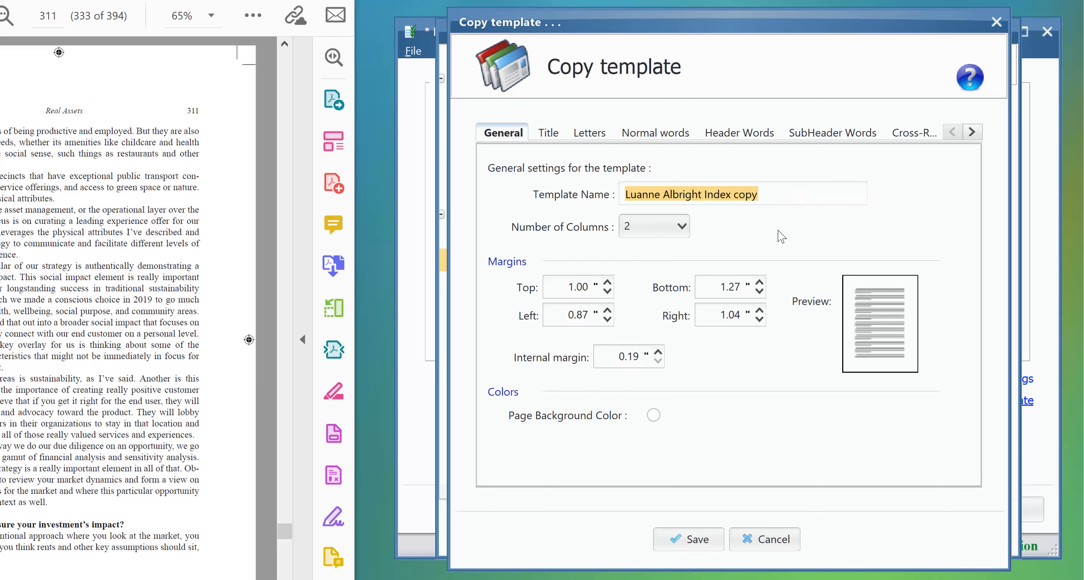
text(Sample)
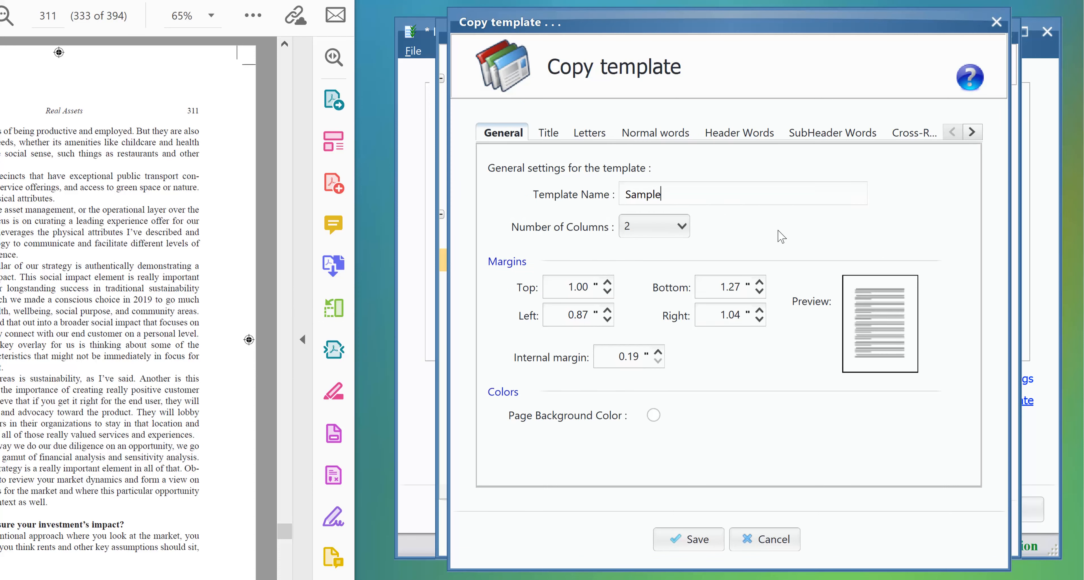
text( Book Template)
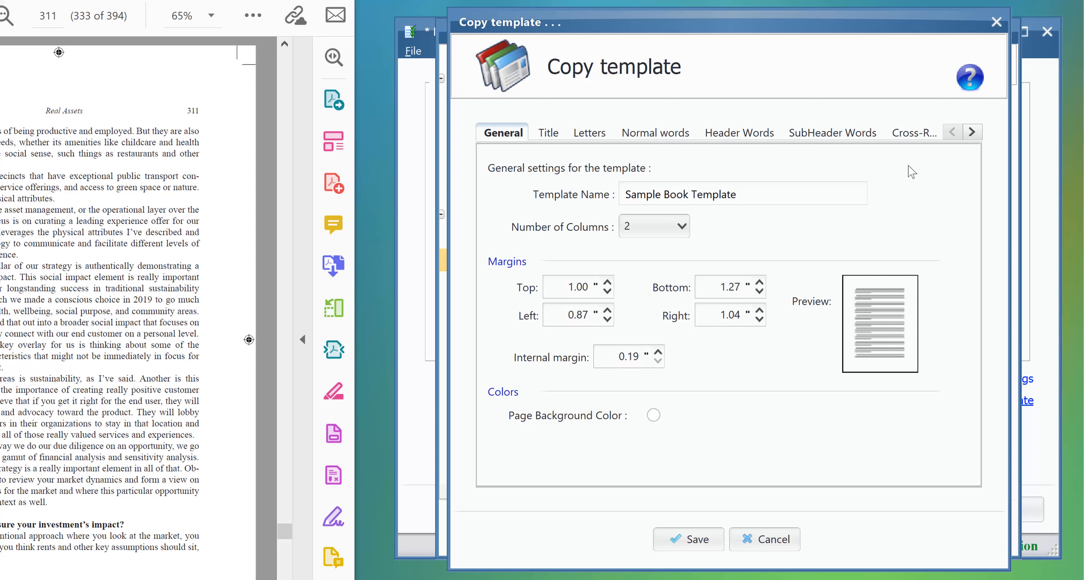
Step: Open the template's advanced paginator settings and choose the 1, 2, 3, … numbers format
click(972, 133)
click(972, 133)
click(973, 133)
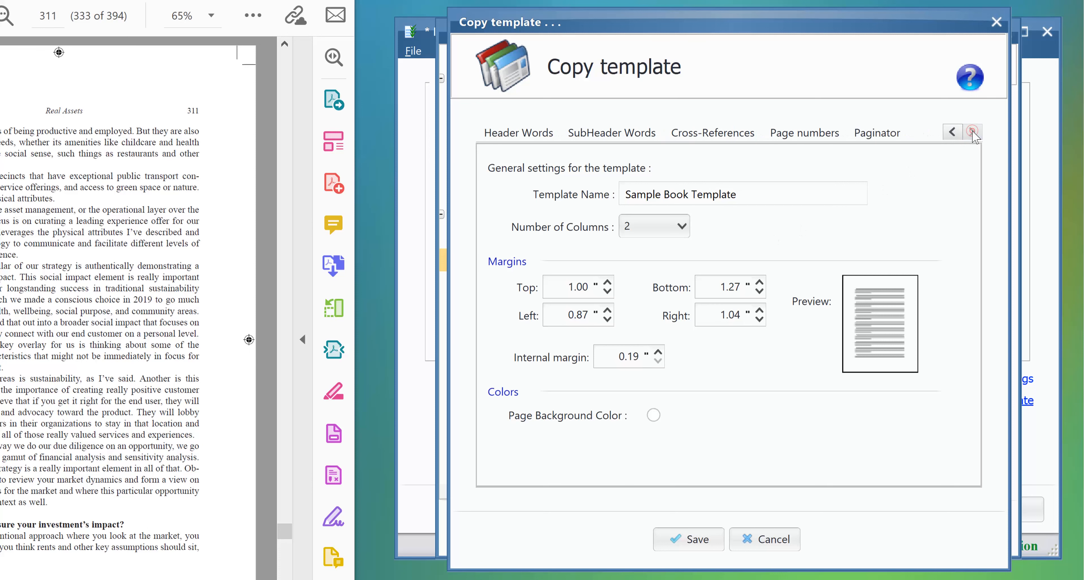
click(878, 133)
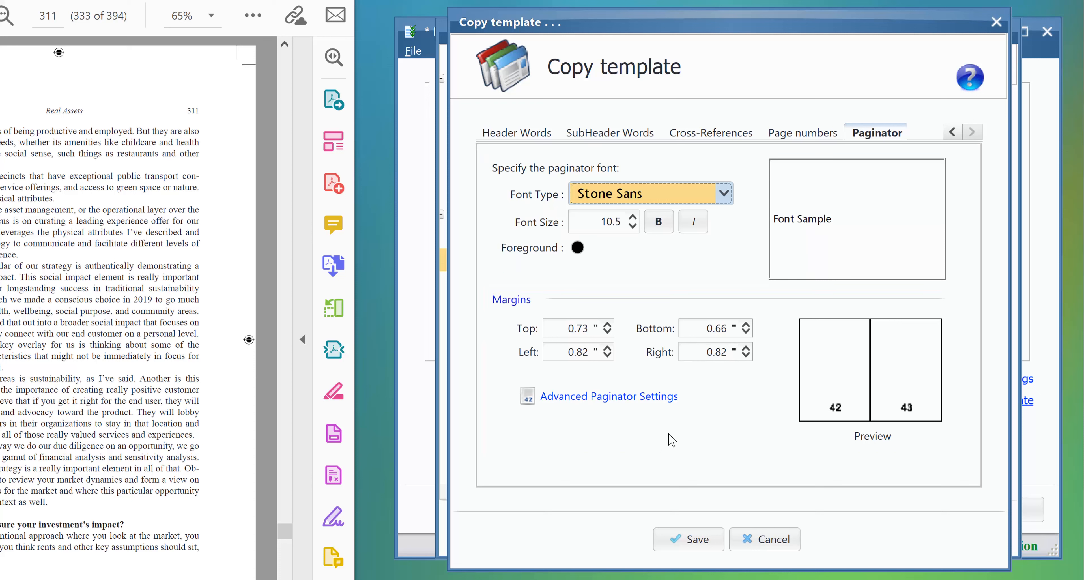
mouse_move(879, 441)
click(663, 400)
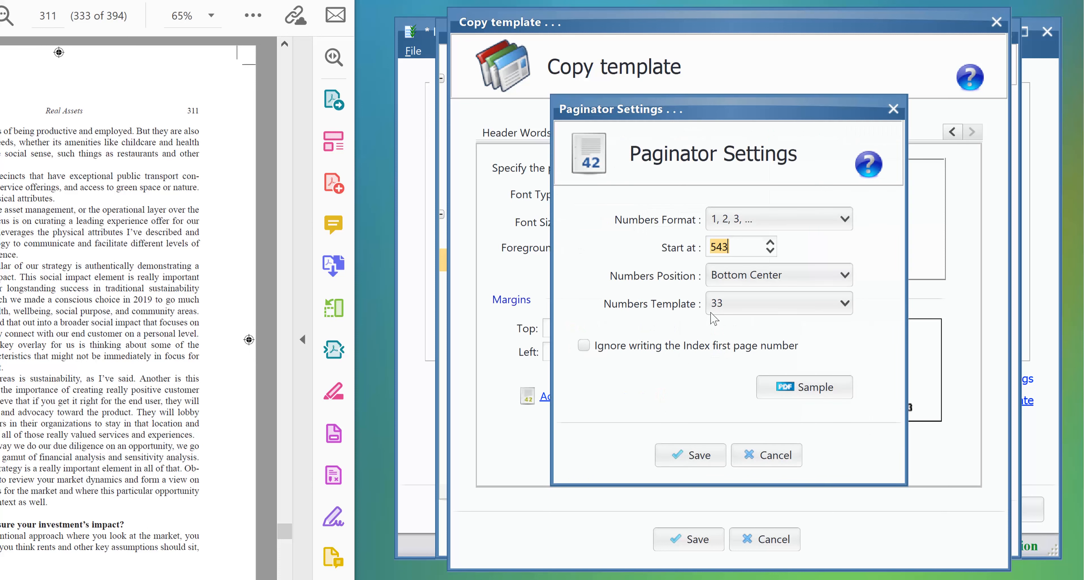
click(746, 221)
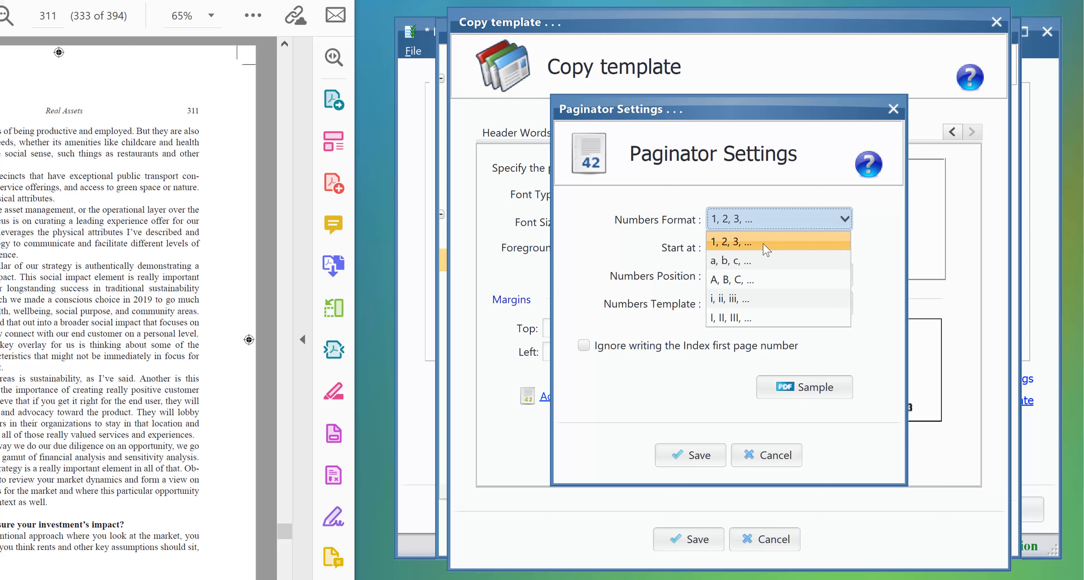
click(764, 240)
click(746, 245)
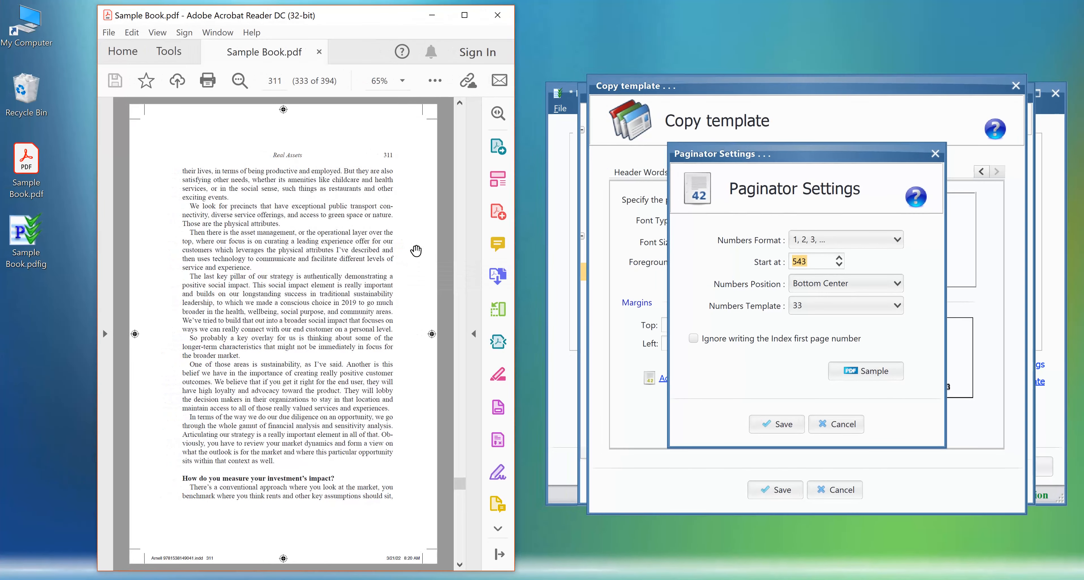
Step: Check the last numbered page of the sample book and set the paginator to start at 371
key(End)
scroll(416, 252, up, 1)
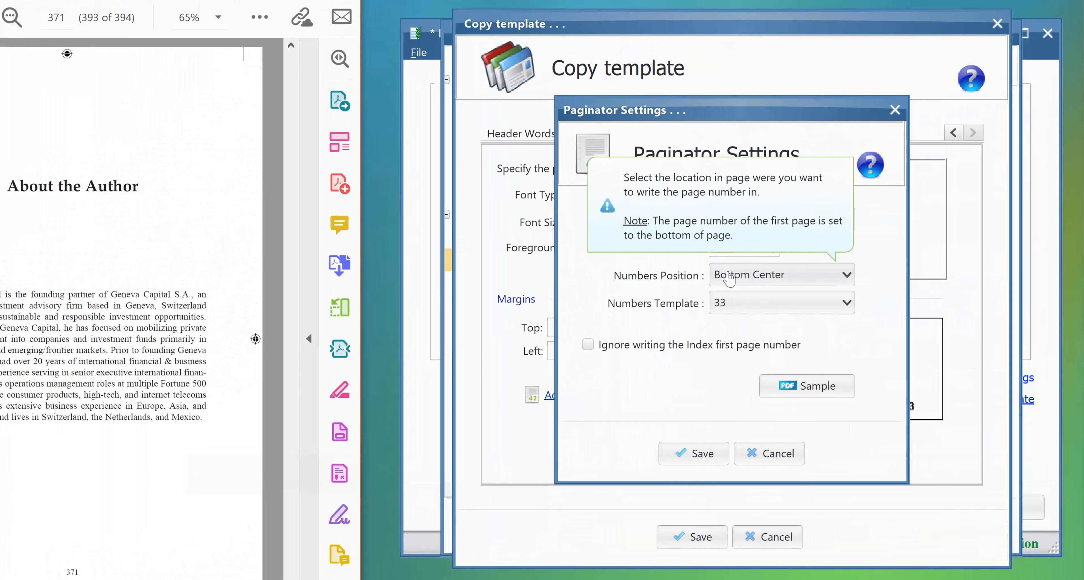
text(3000)
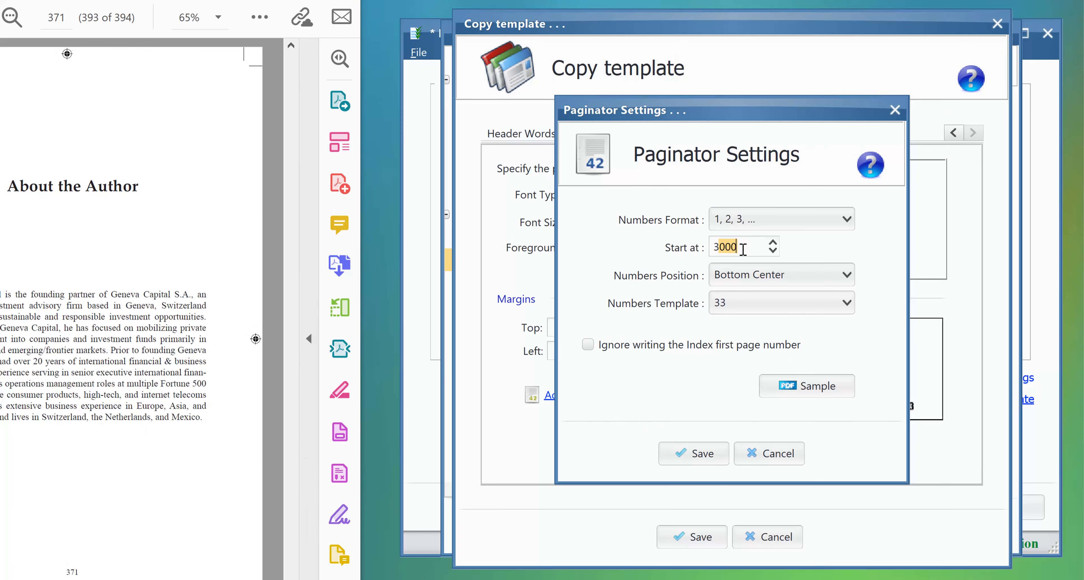
text(71)
Step: Check where the book's odd and even pages carry their numbers and set the numbers position to Top Right-Left
click(743, 275)
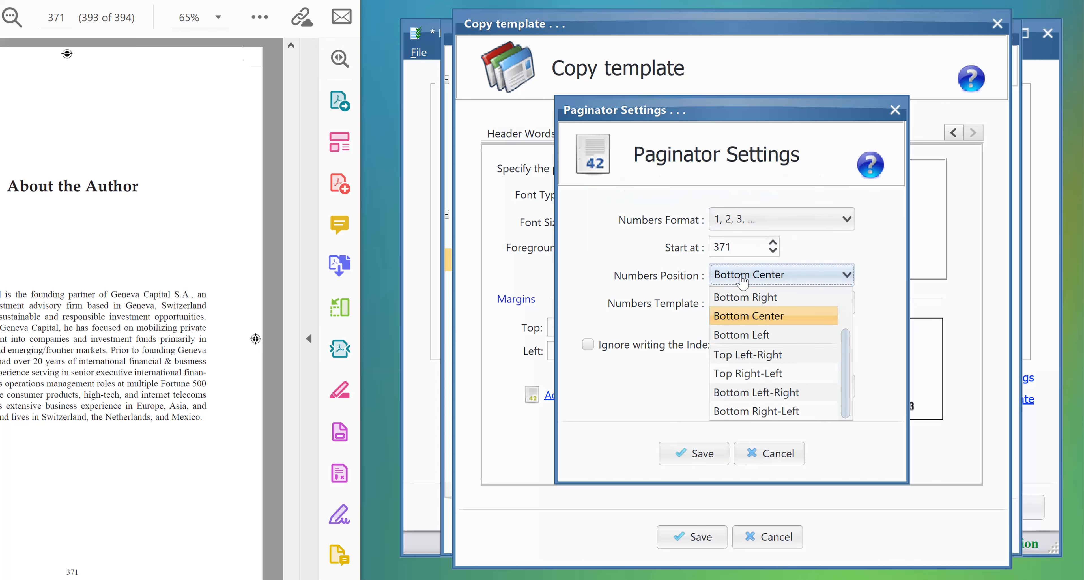
click(743, 277)
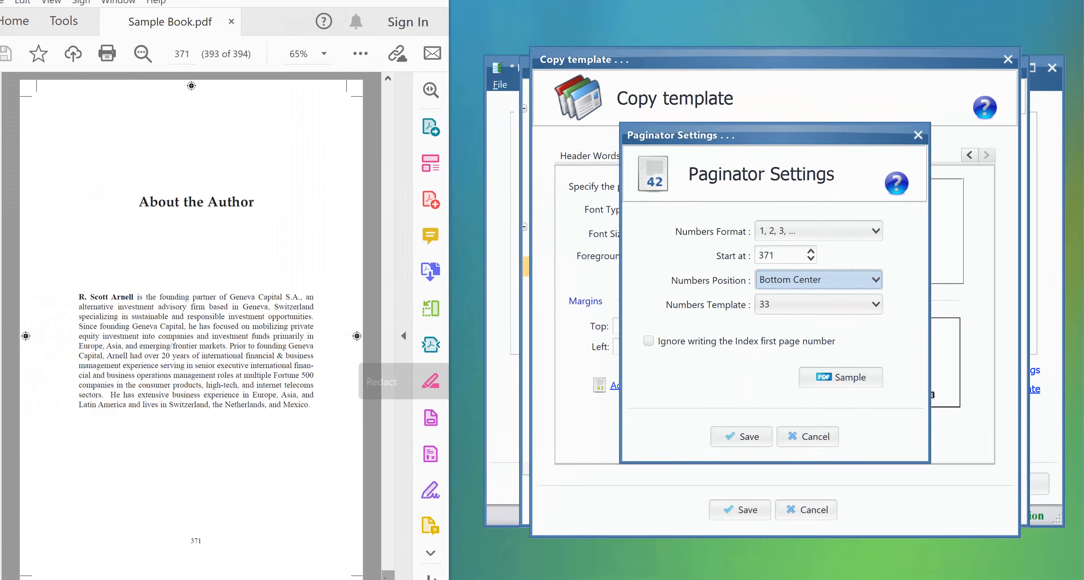
drag(457, 551, 460, 480)
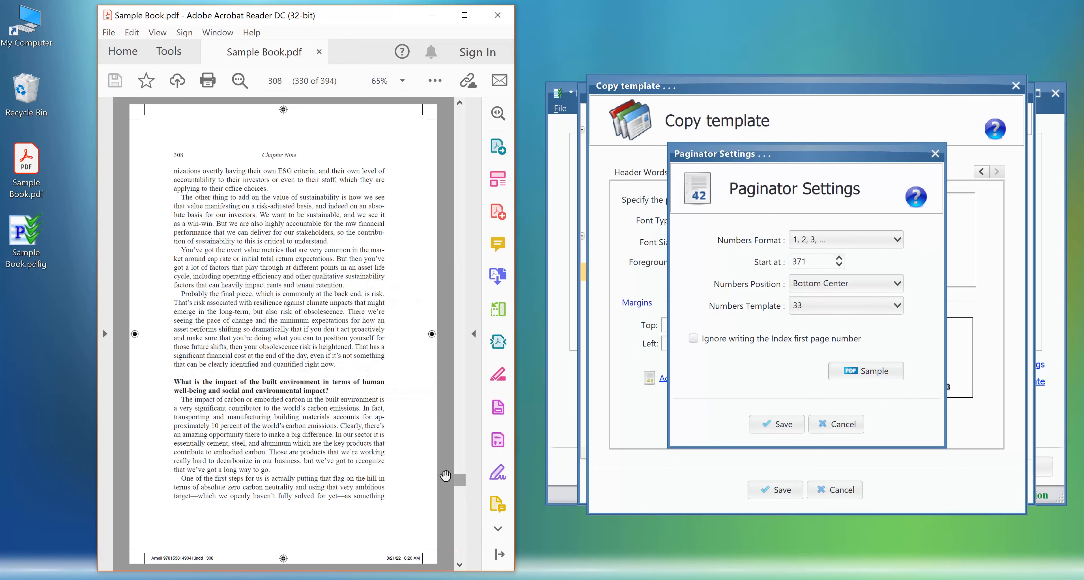
scroll(294, 345, up, 1)
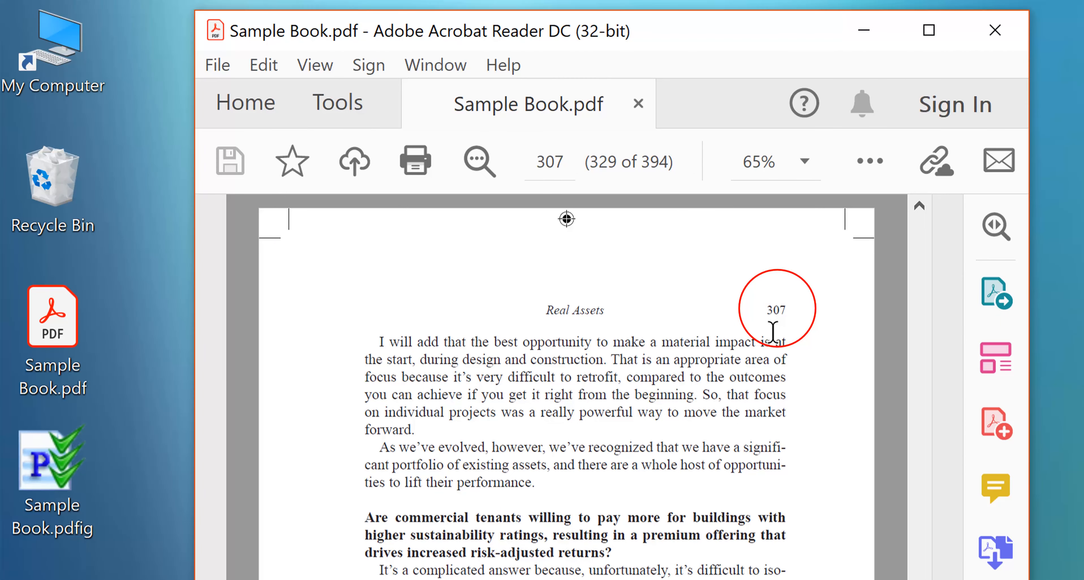
scroll(772, 333, down, 1)
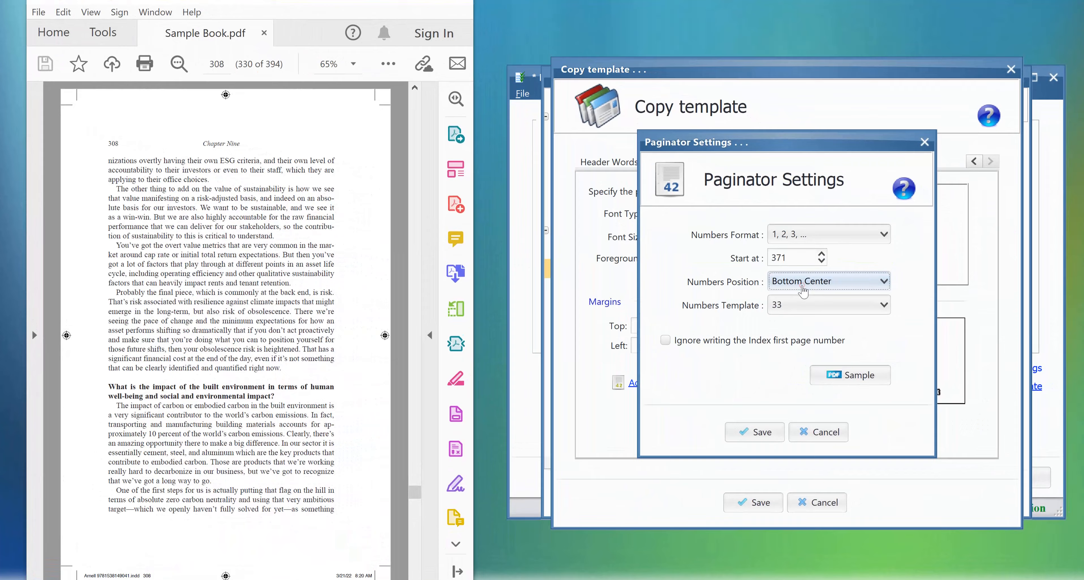
click(821, 285)
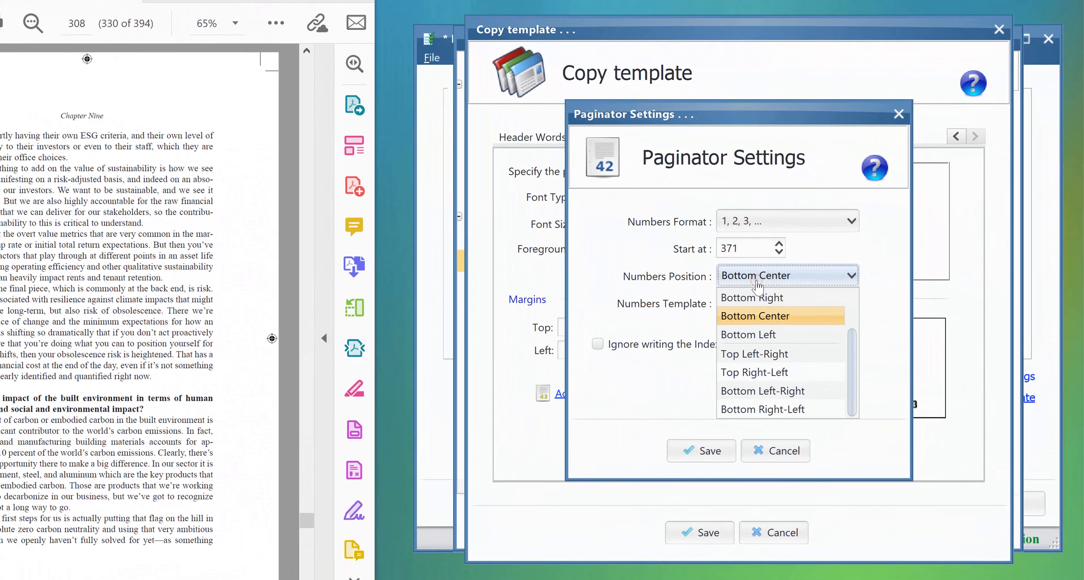
click(761, 377)
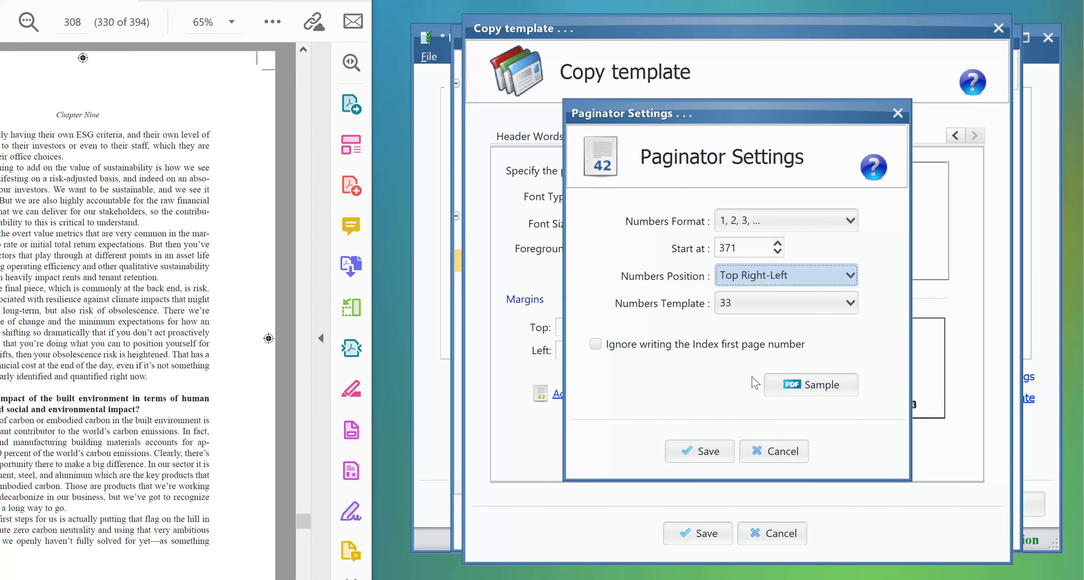
Step: Choose the plain 33 numbers template and save the paginator settings
click(738, 303)
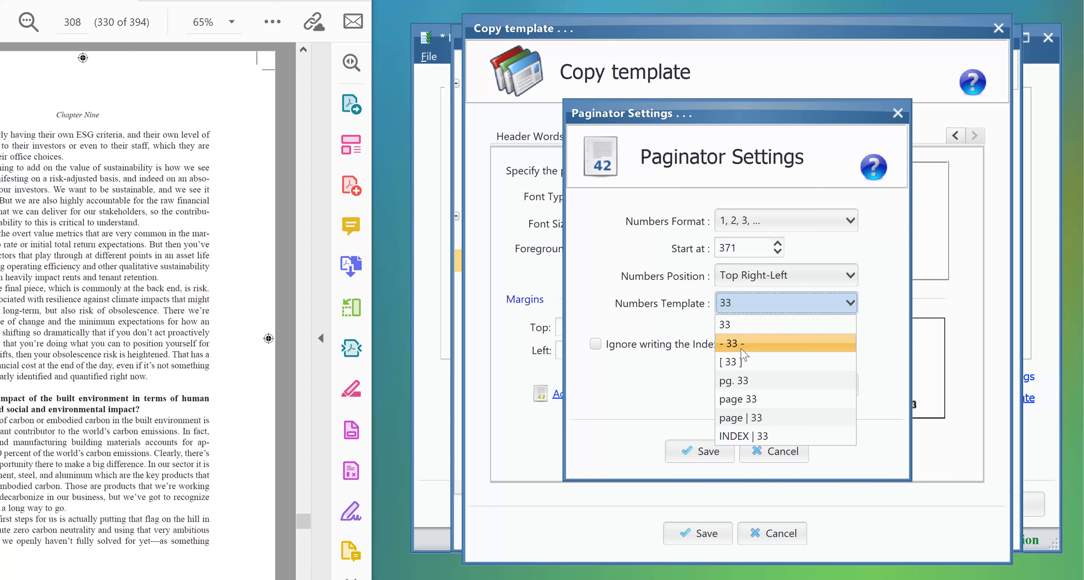
click(780, 328)
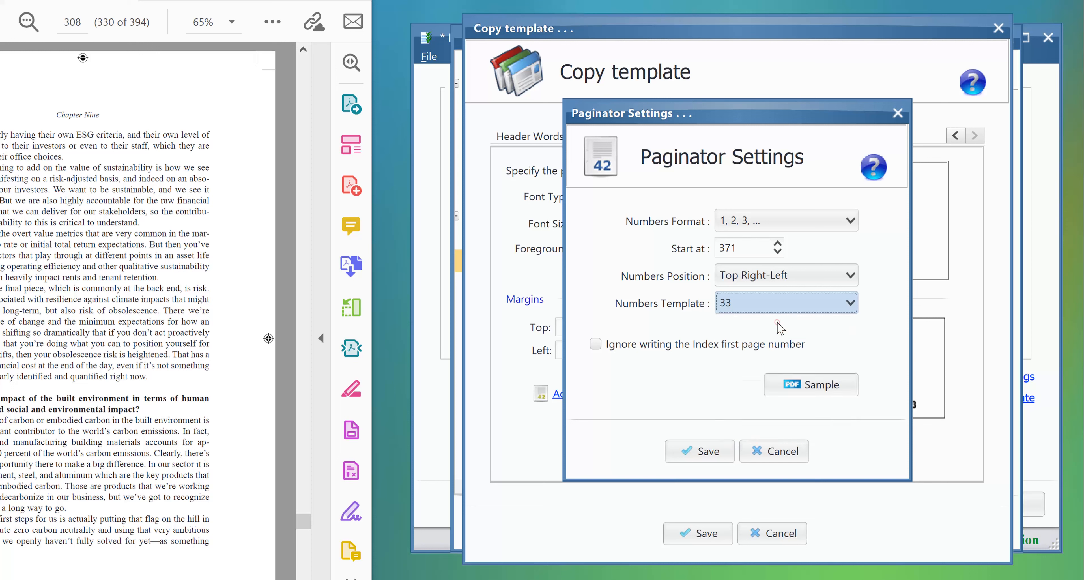
click(709, 451)
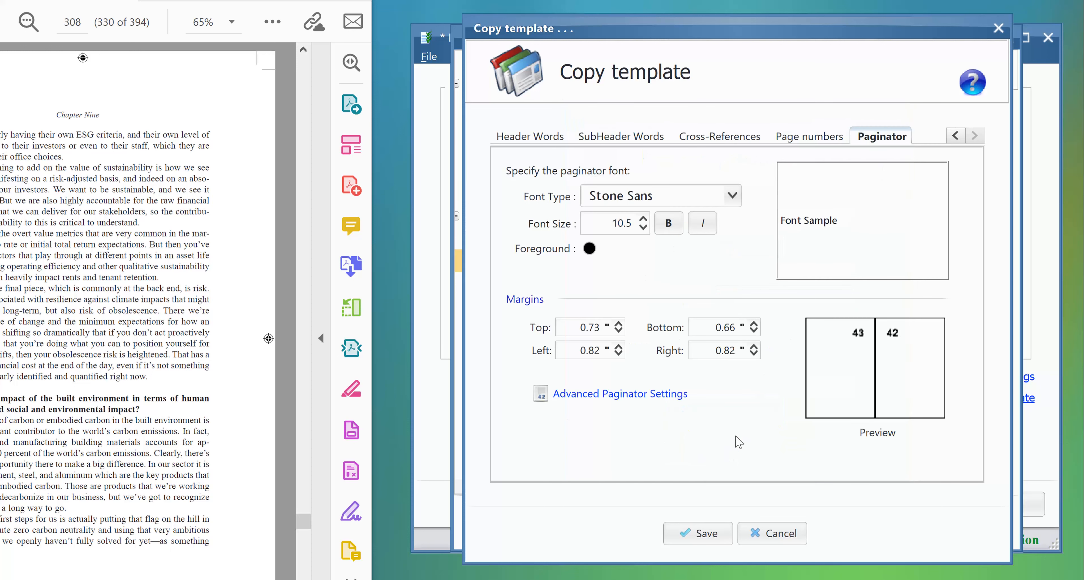
mouse_move(862, 377)
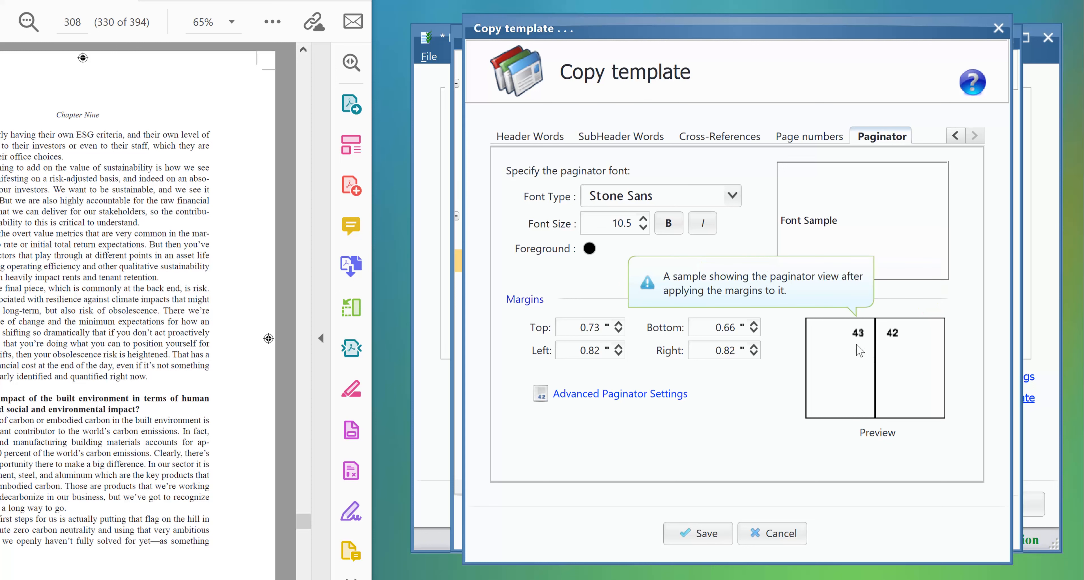
Step: Set the paginator font to Times New Roman at size 9
click(649, 197)
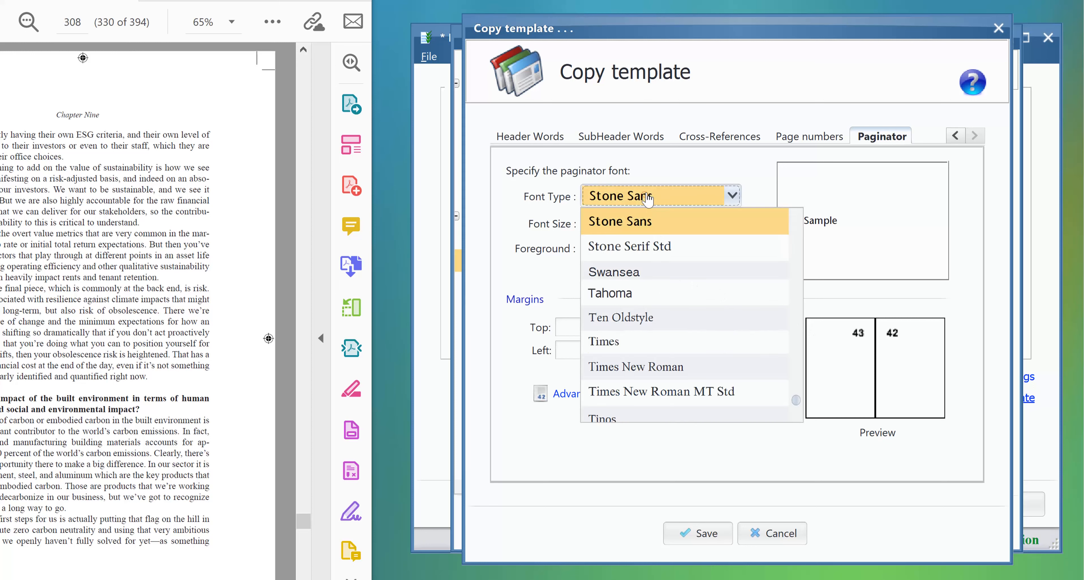
click(648, 198)
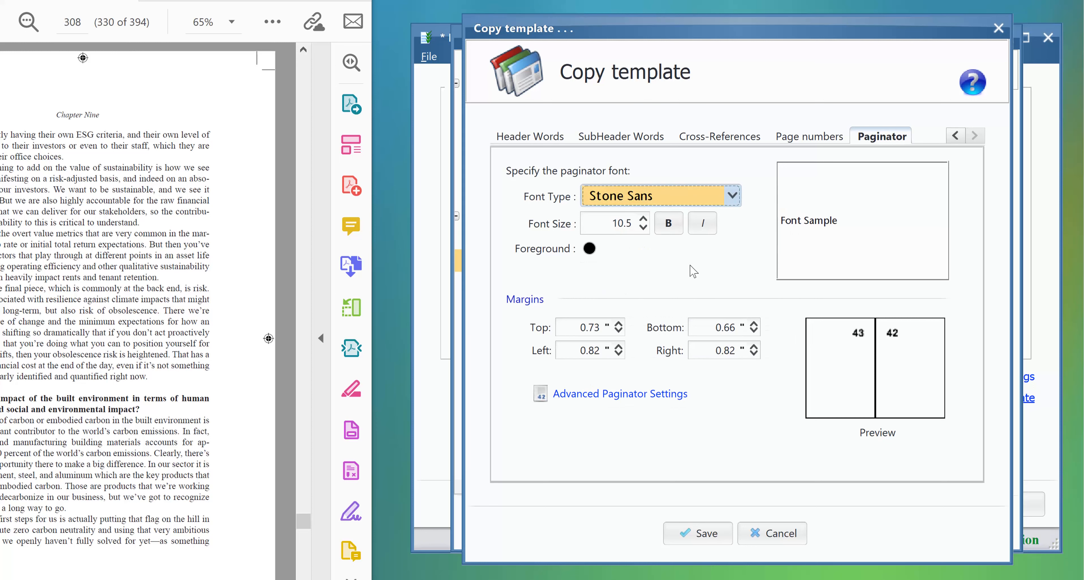
click(683, 197)
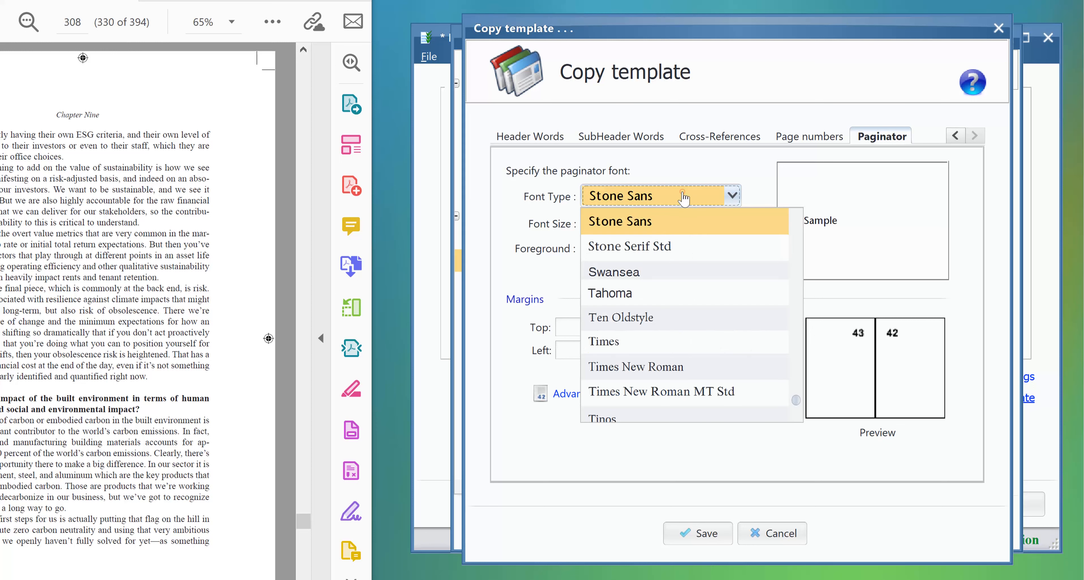
click(669, 369)
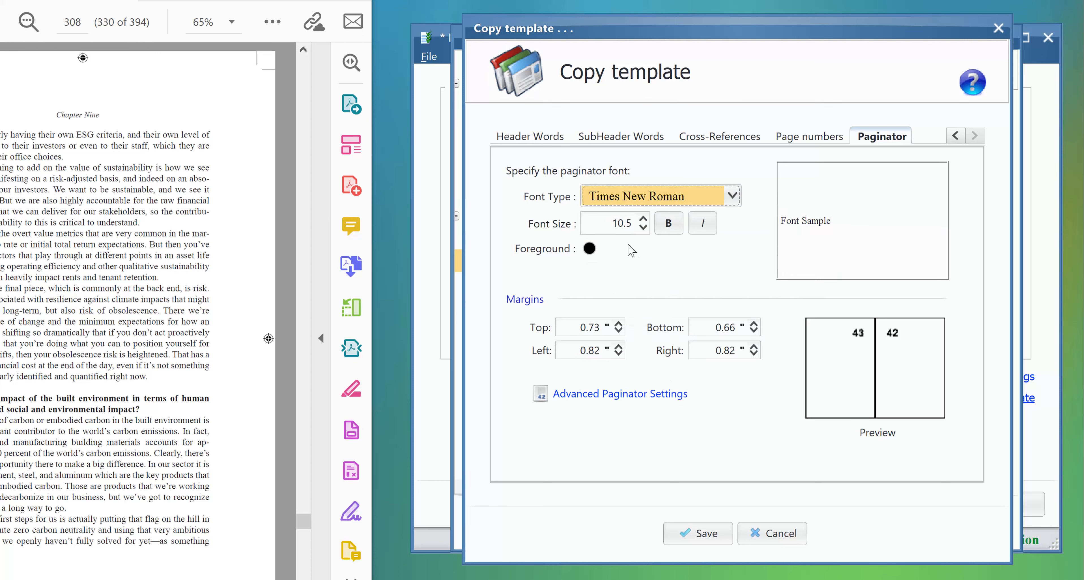
click(615, 223)
text(9)
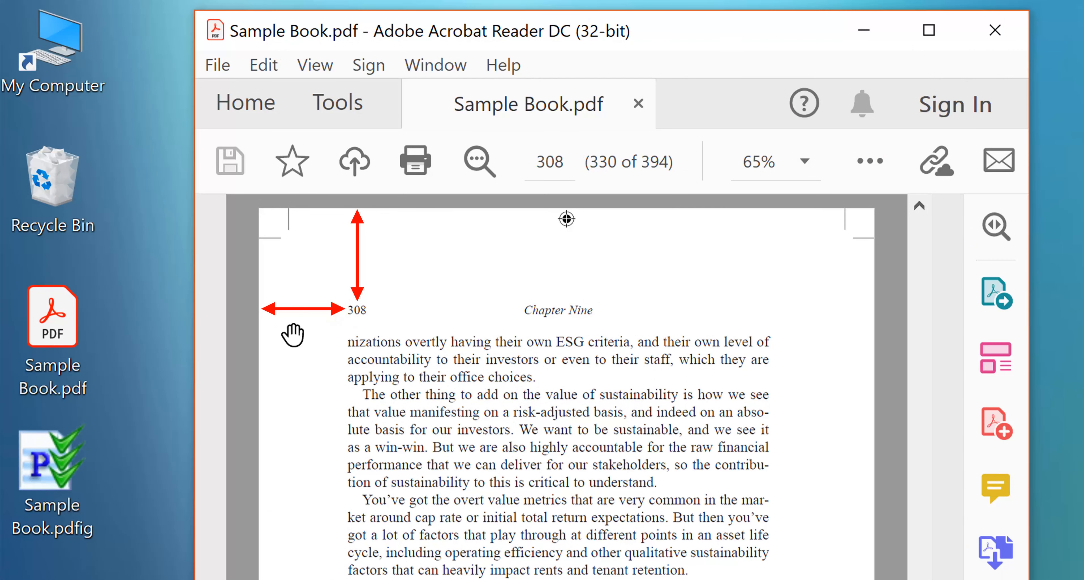
Step: Set the paginator's top, left and right margins to 1.00 inch each, using the book's page-number placement as reference
key(Right)
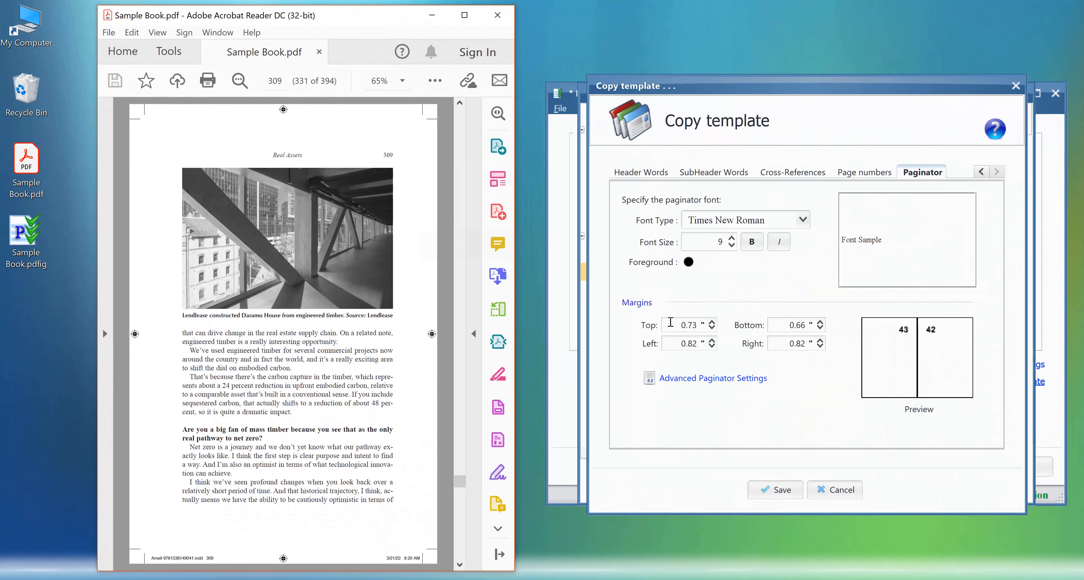
double_click(680, 325)
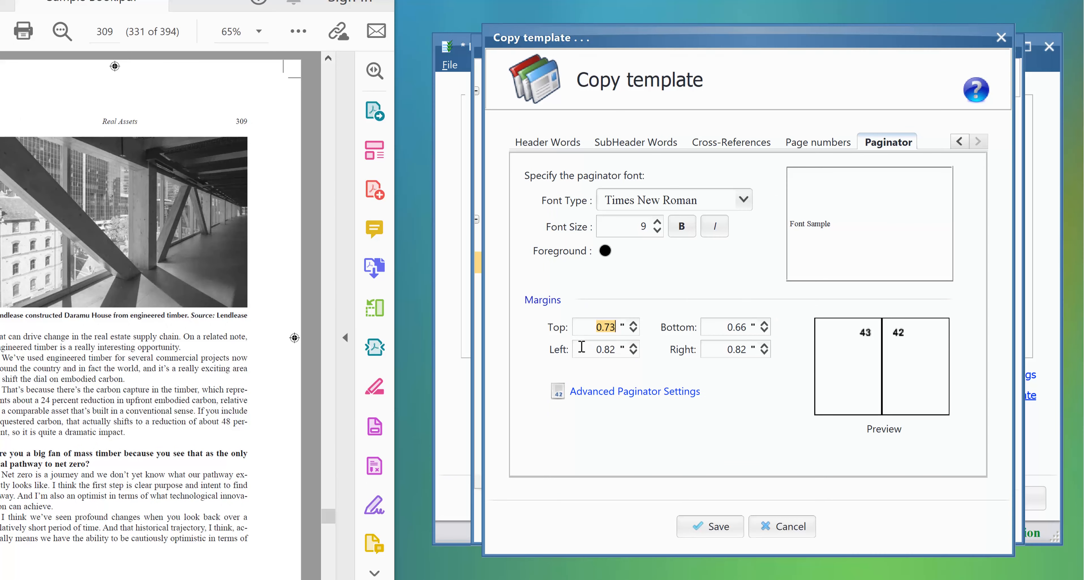
text(1)
double_click(577, 351)
text(1)
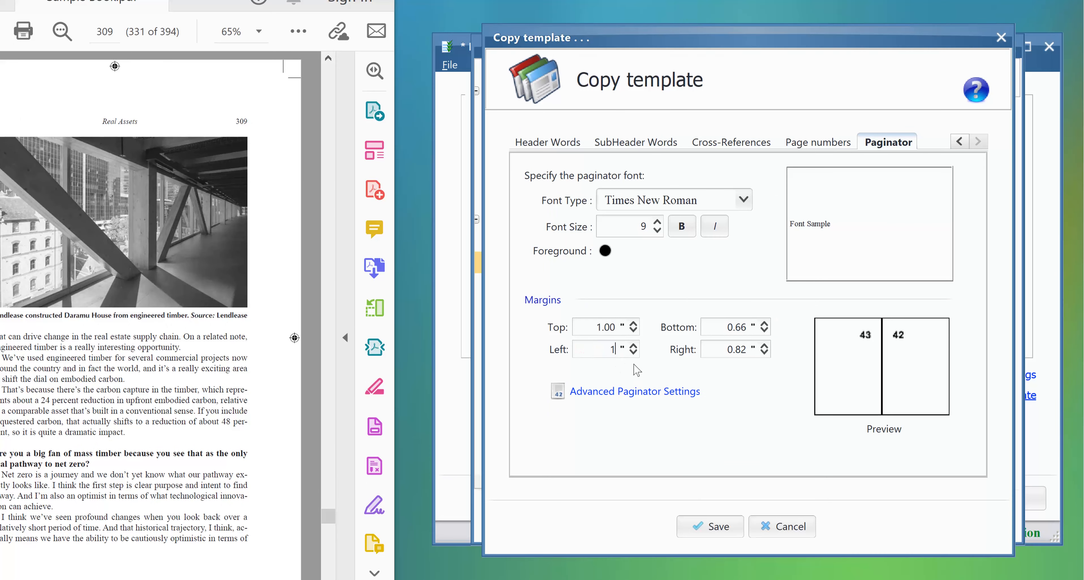
double_click(717, 354)
text(1)
double_click(599, 350)
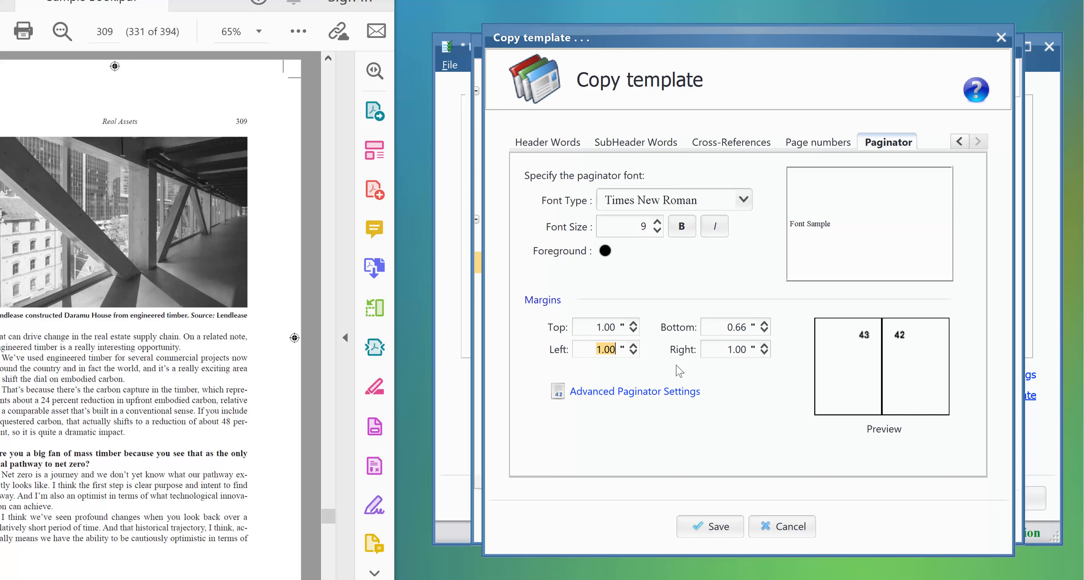
Step: Save the copied template with the index settings and write the index, appending it to the existing Sample Book.pdf
click(715, 527)
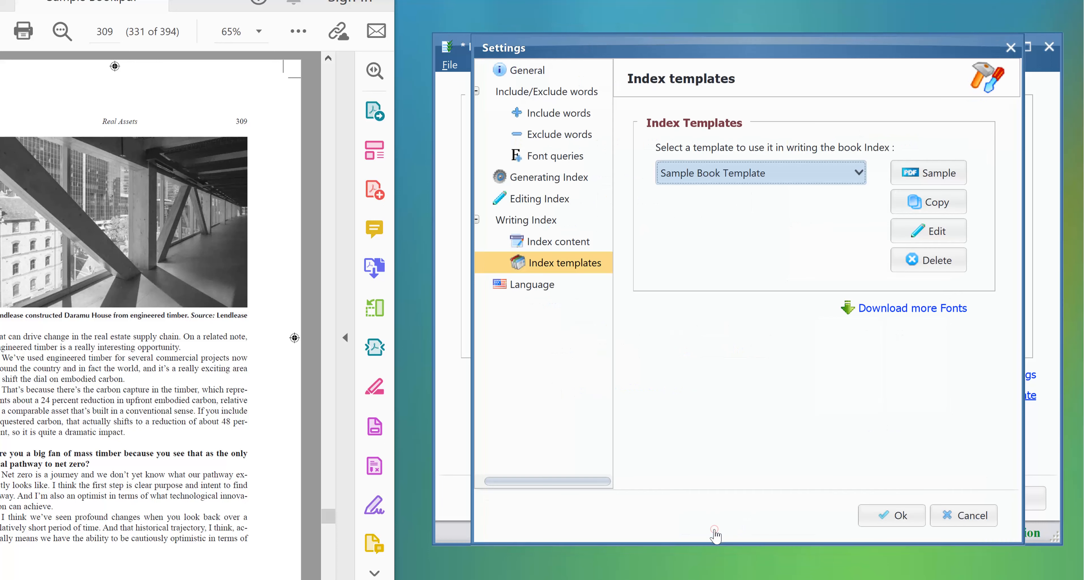
click(868, 515)
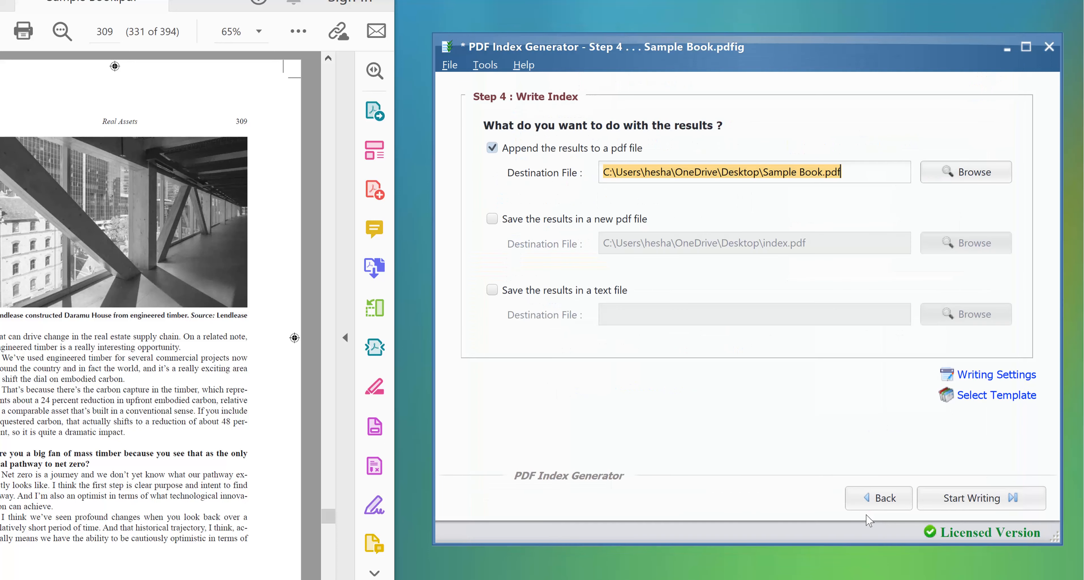
click(979, 509)
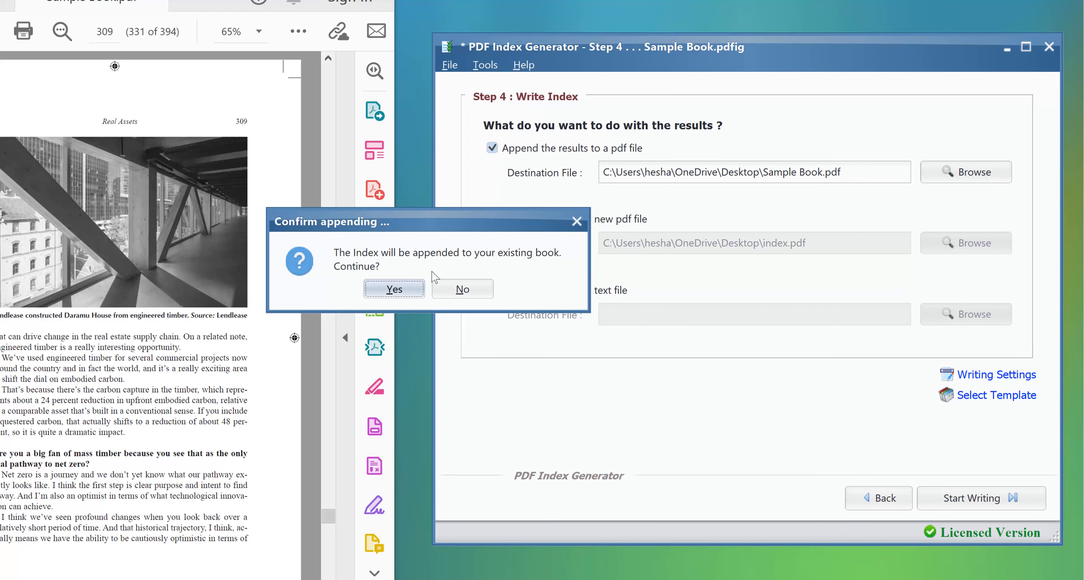
drag(410, 219, 705, 272)
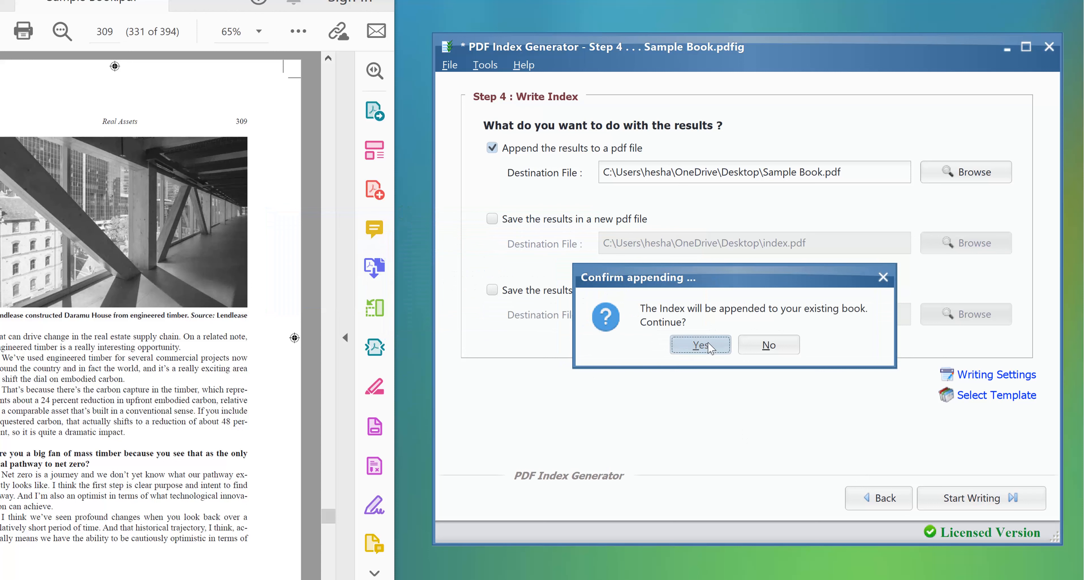
click(695, 342)
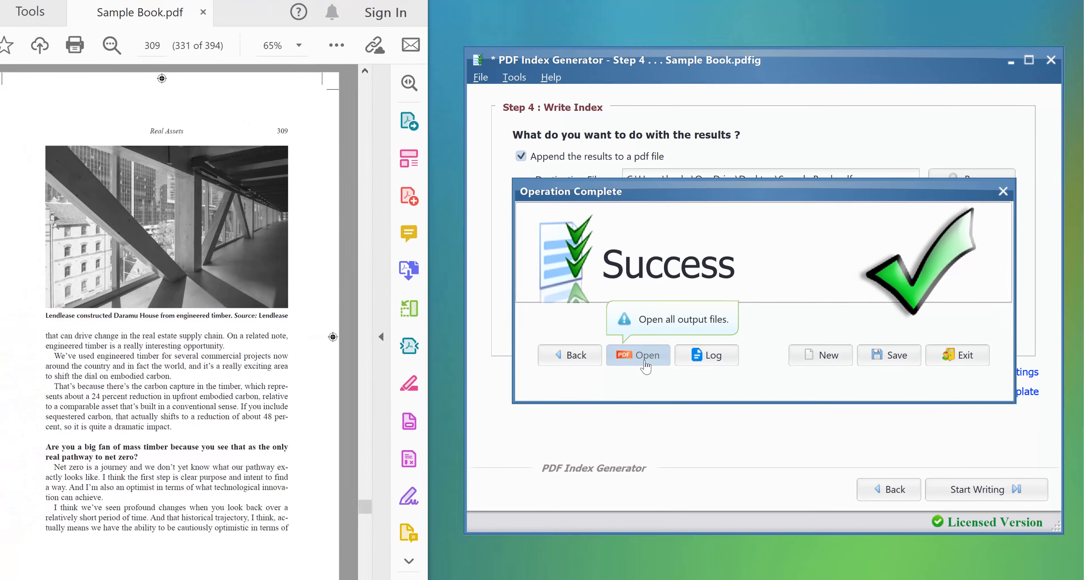
Step: Open the output PDF in Adobe Acrobat Reader, collapse its tools pane and set the zoom to 65%
click(622, 363)
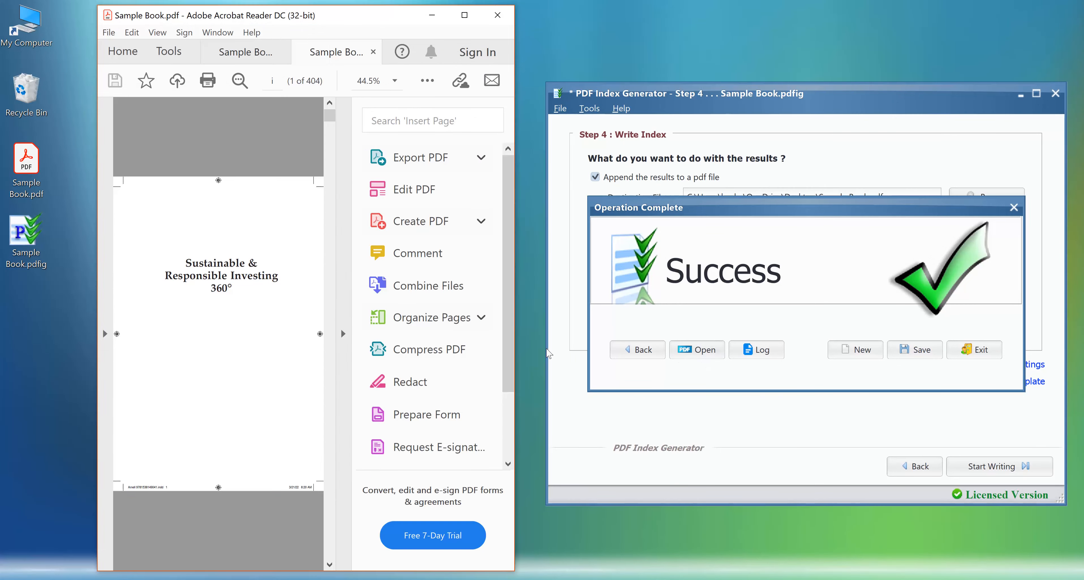
click(344, 334)
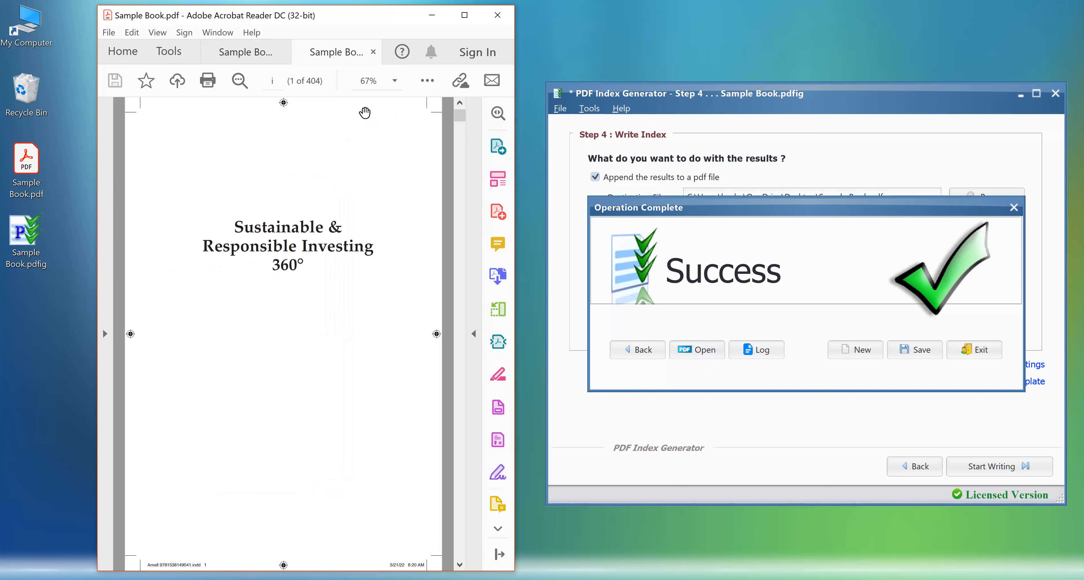
click(373, 82)
text(65)
key(Return)
Step: Examine the appended index pages from first to last, checking the page numbers' sequence, odd and even placement, font and margins
key(End)
scroll(385, 179, up, 8)
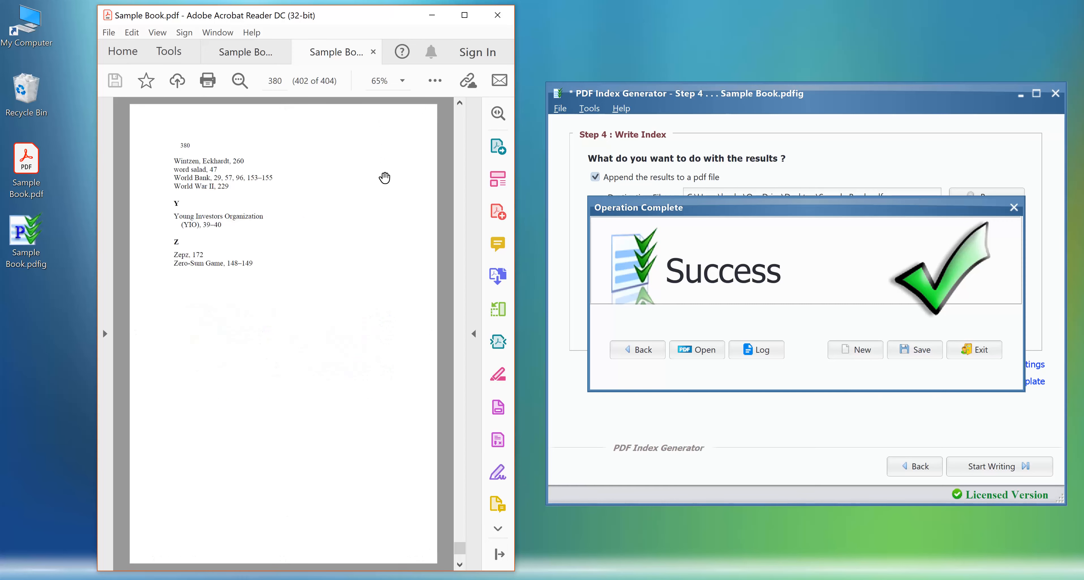
scroll(385, 180, up, 3)
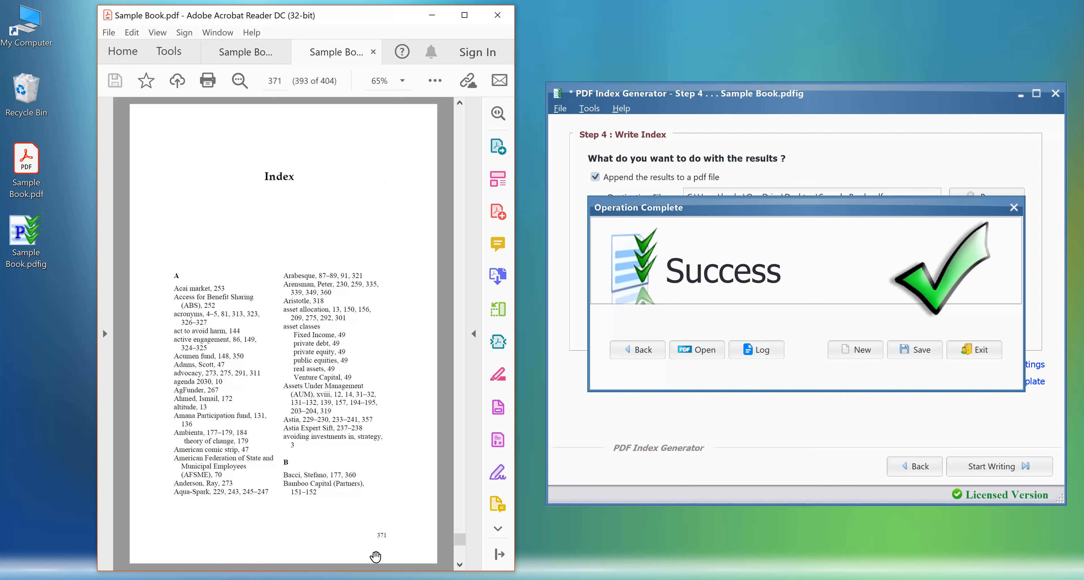
scroll(376, 556, down, 2)
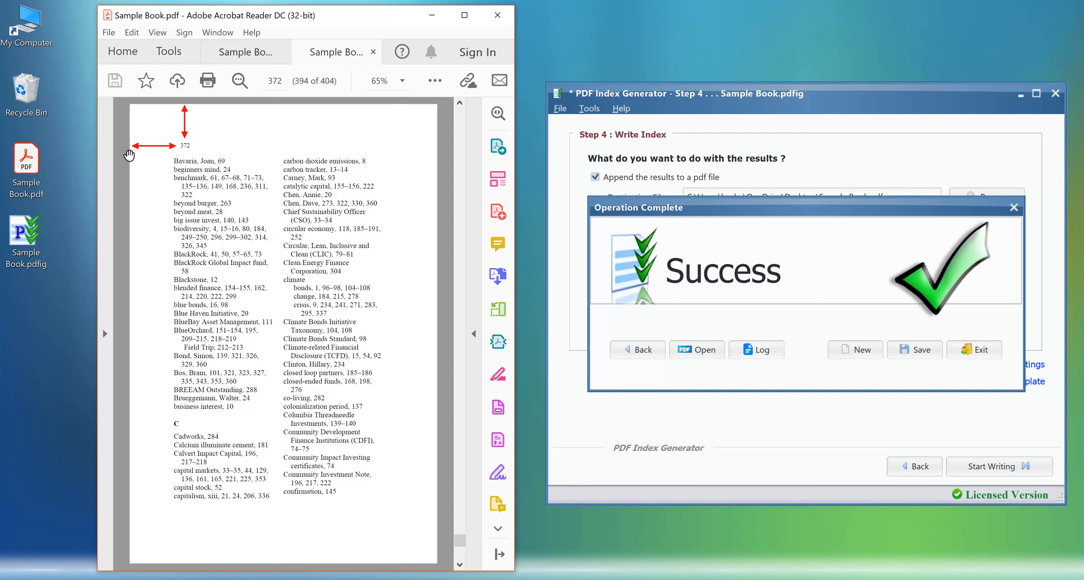
scroll(156, 159, down, 2)
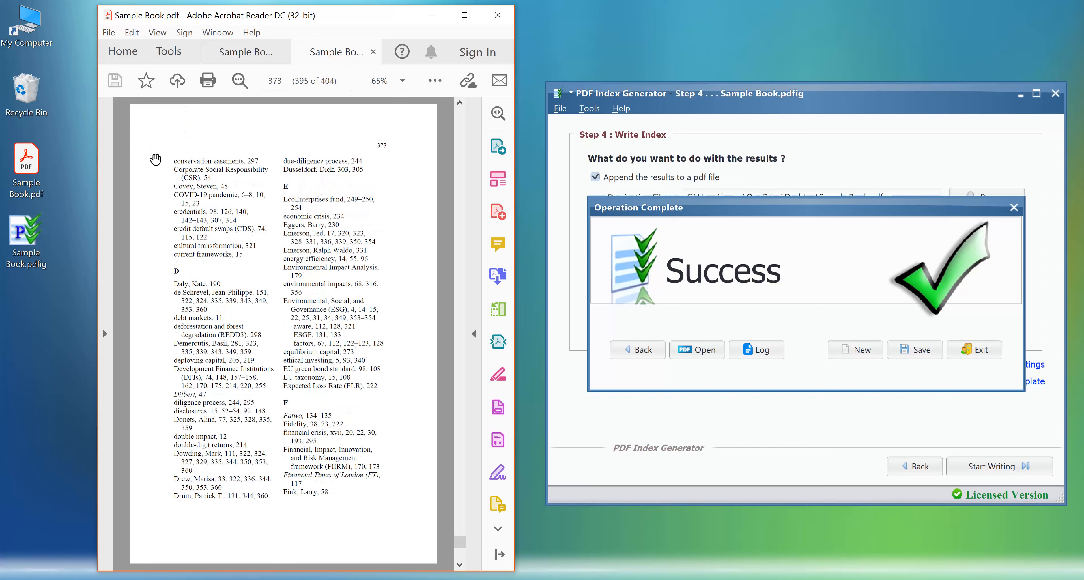
scroll(386, 181, down, 2)
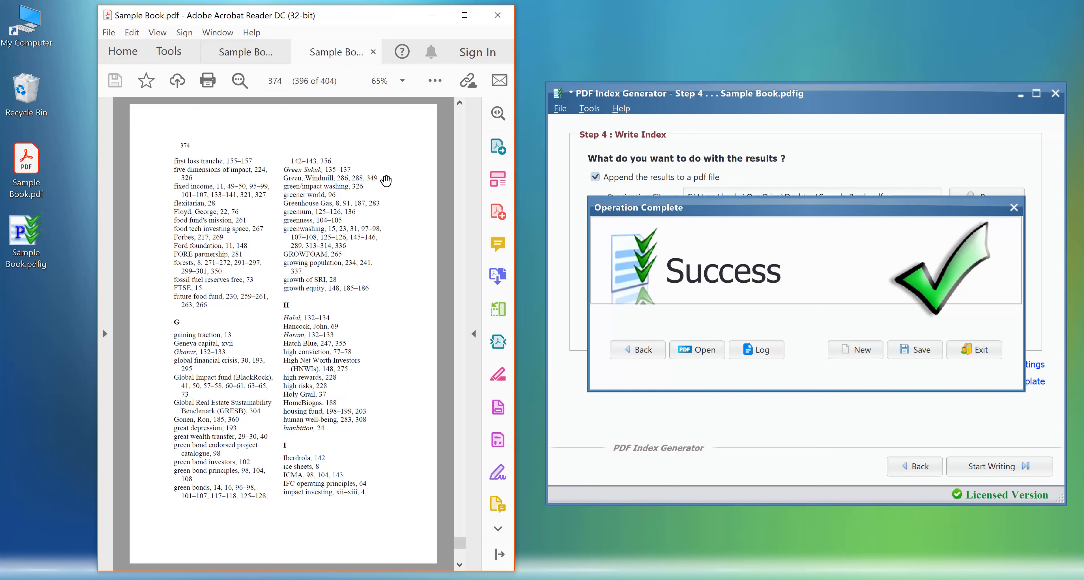
scroll(385, 181, down, 2)
scroll(386, 182, down, 2)
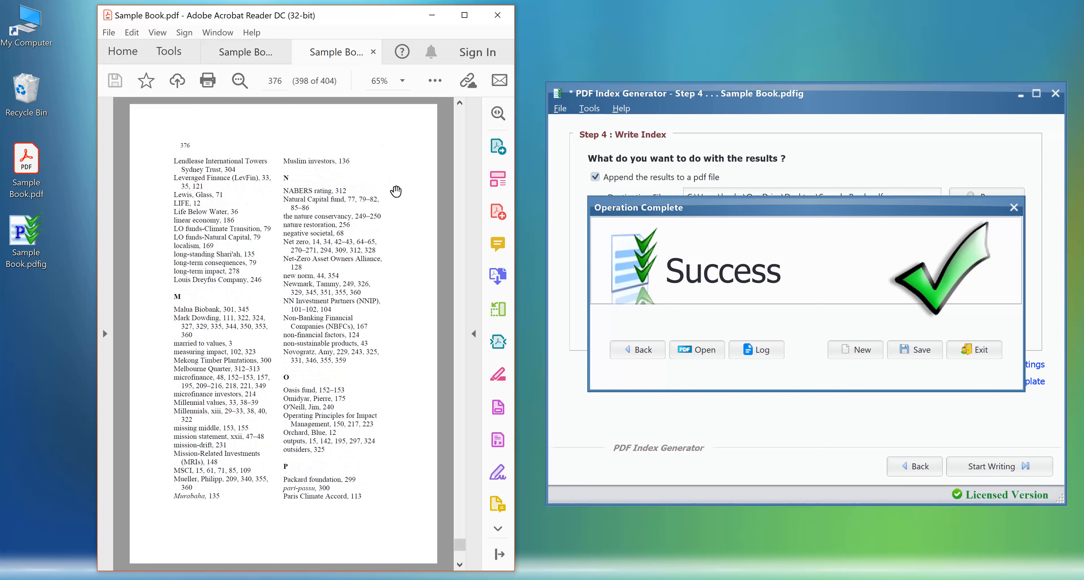
scroll(396, 192, down, 2)
scroll(396, 194, down, 2)
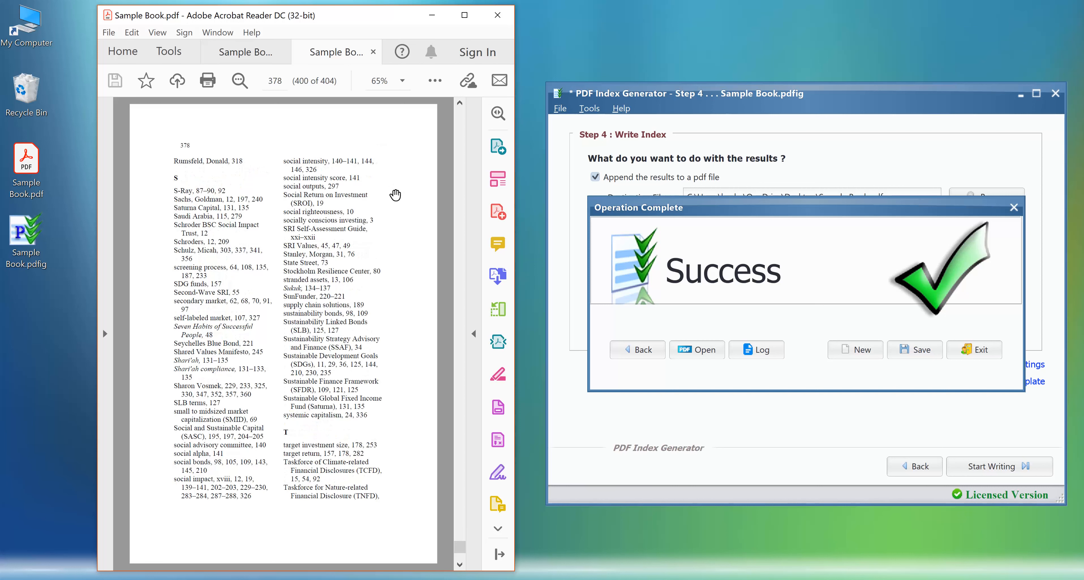
scroll(395, 196, down, 2)
scroll(394, 195, down, 2)
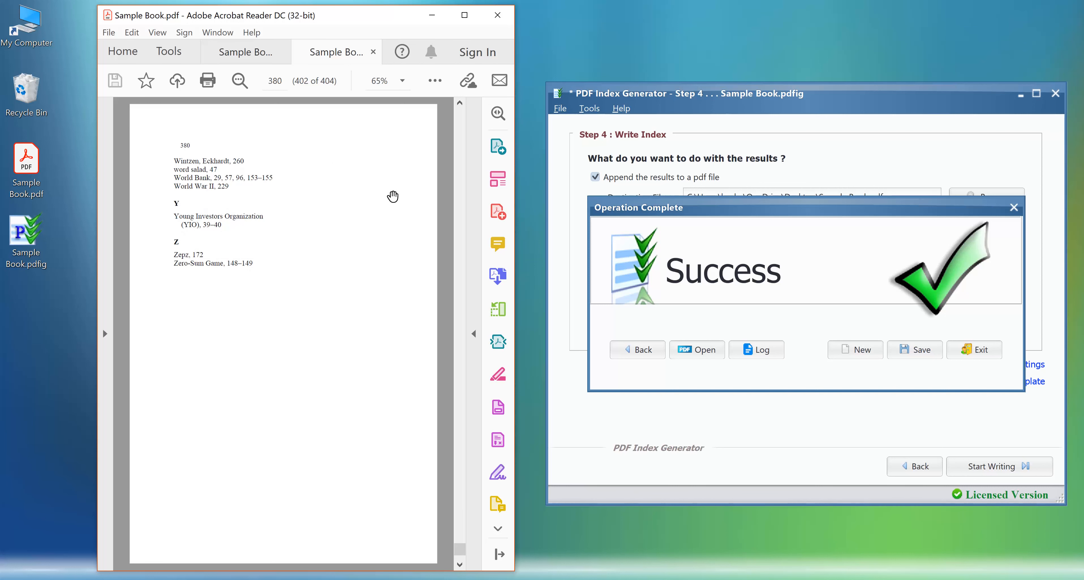